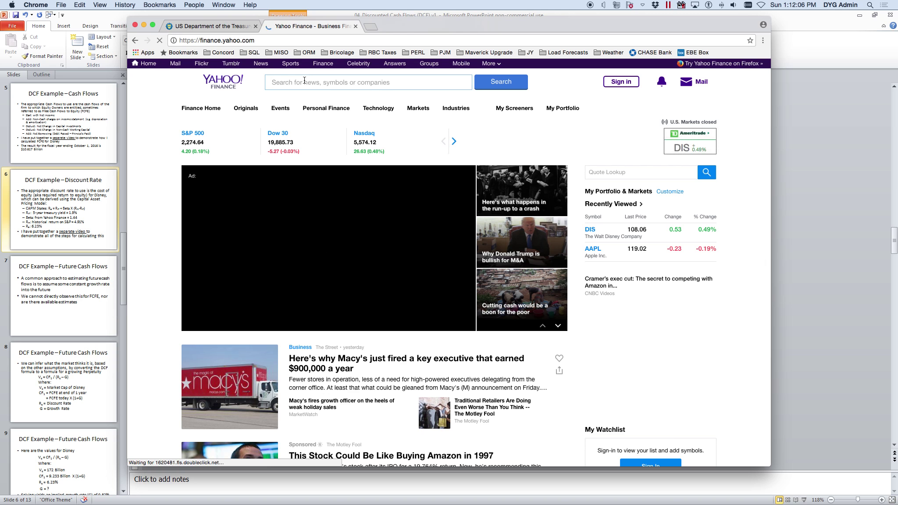
# Look up the Walt Disney Company quote on Yahoo Finance using the symbol "dis"
pyautogui.write('dis')
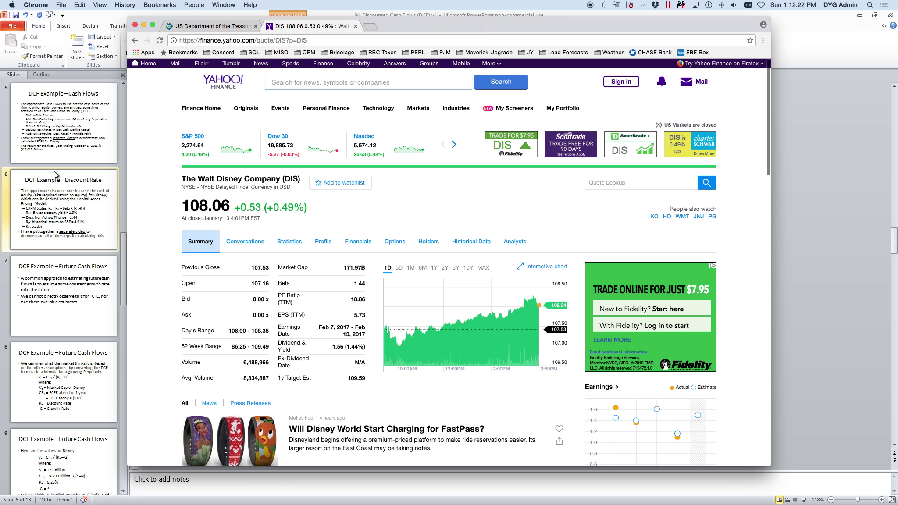
# Switch to PowerPoint and review the CAPM formula on the Discount Rate slide and the two Future Cash Flows slides after it
pyautogui.click(49, 198)
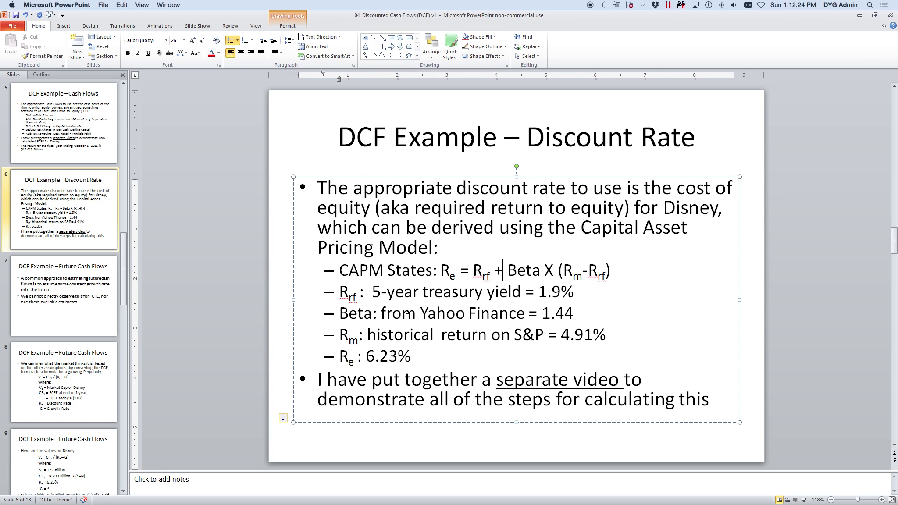
pyautogui.scroll(-1, 564, 325)
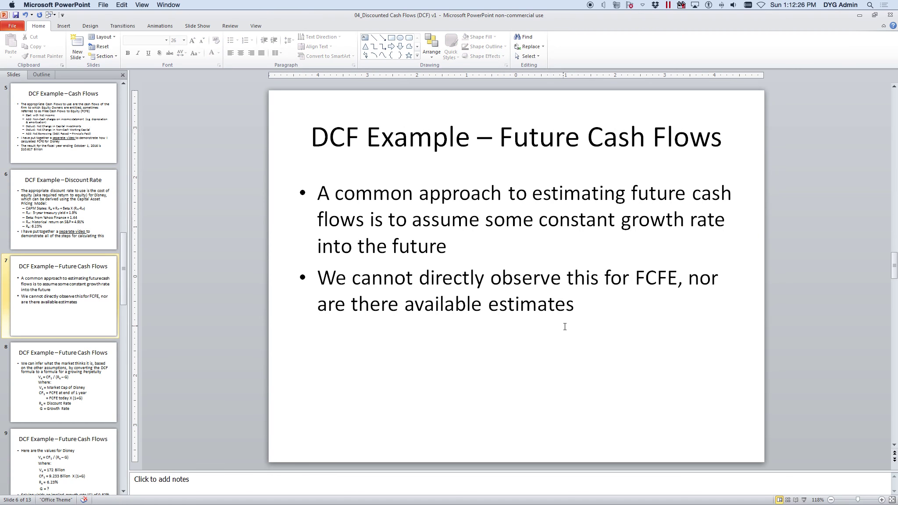
pyautogui.scroll(1, 350, 263)
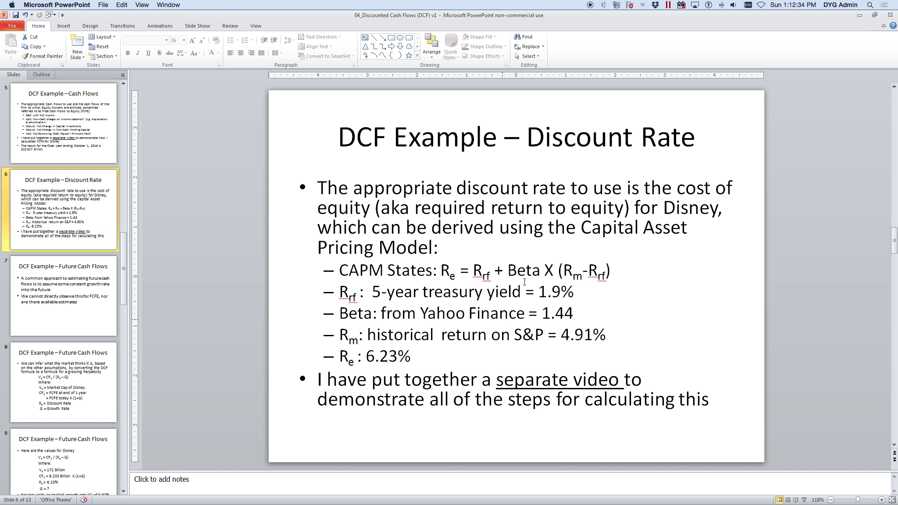
pyautogui.scroll(-2, 591, 228)
pyautogui.click(537, 151)
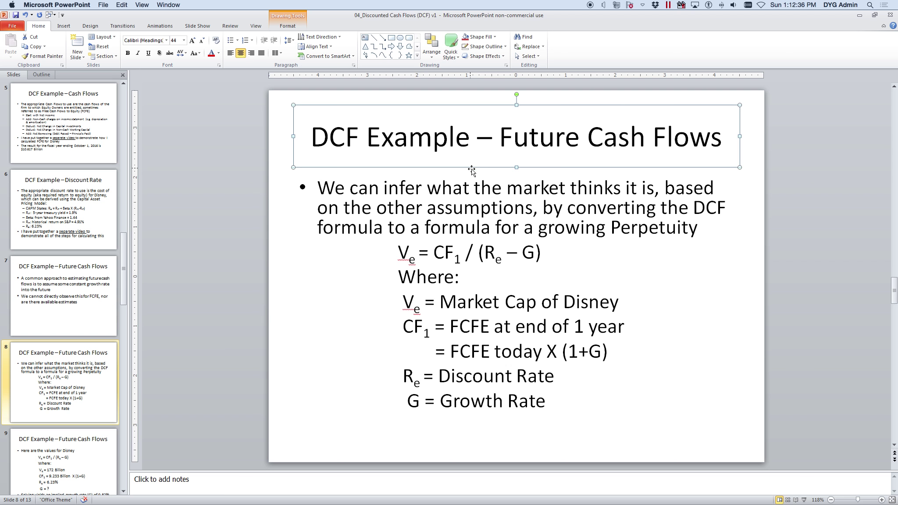
pyautogui.click(51, 190)
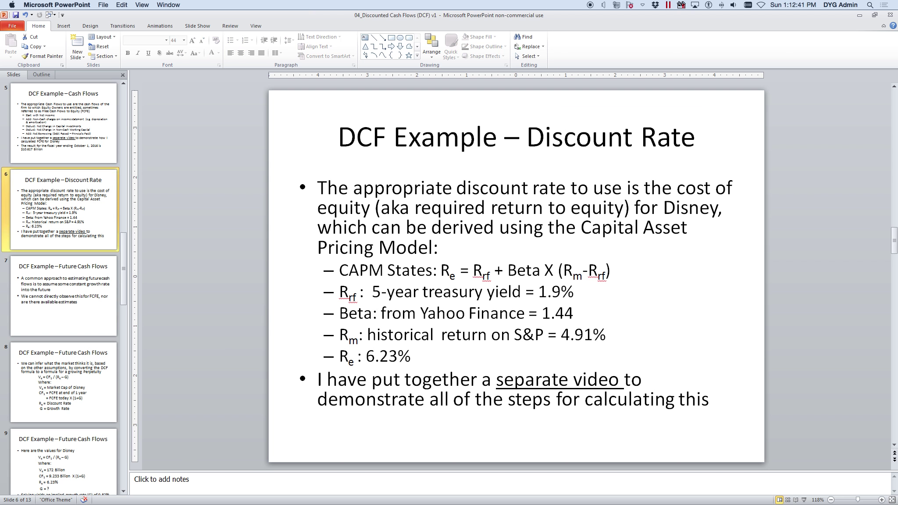
# Switch to the Disney Equity Valuations workbook in Excel and inspect the S&P historical return inputs on the Discount Rate sheet
pyautogui.hotkey('alt', 'Tab')
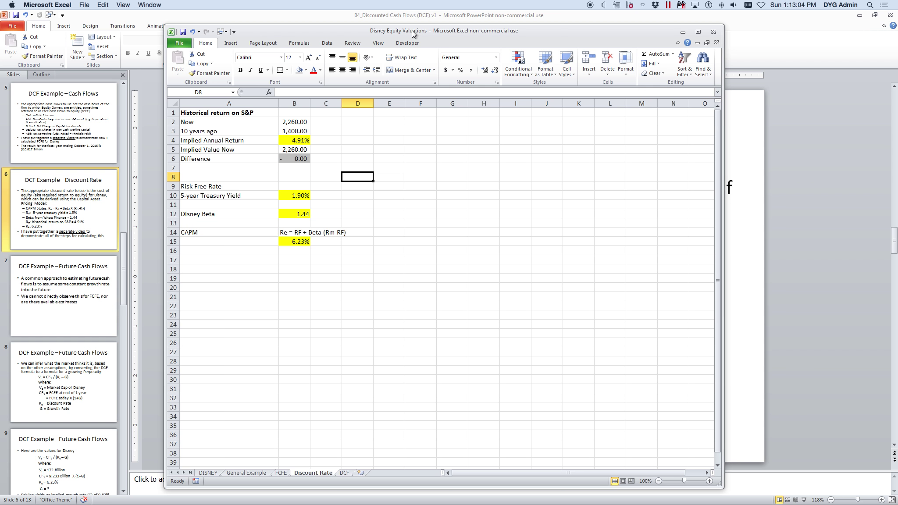
pyautogui.hscroll(1, 355, 357)
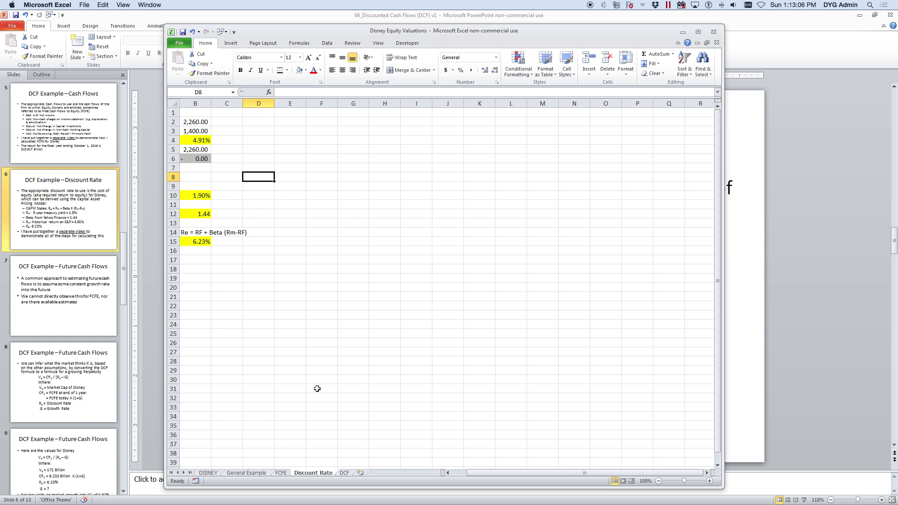
pyautogui.hscroll(-1, 364, 349)
pyautogui.click(244, 113)
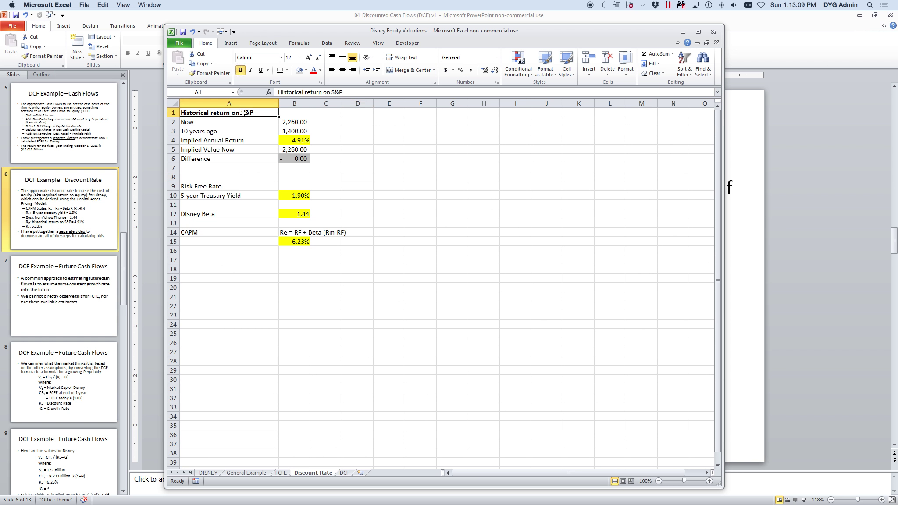
pyautogui.click(290, 122)
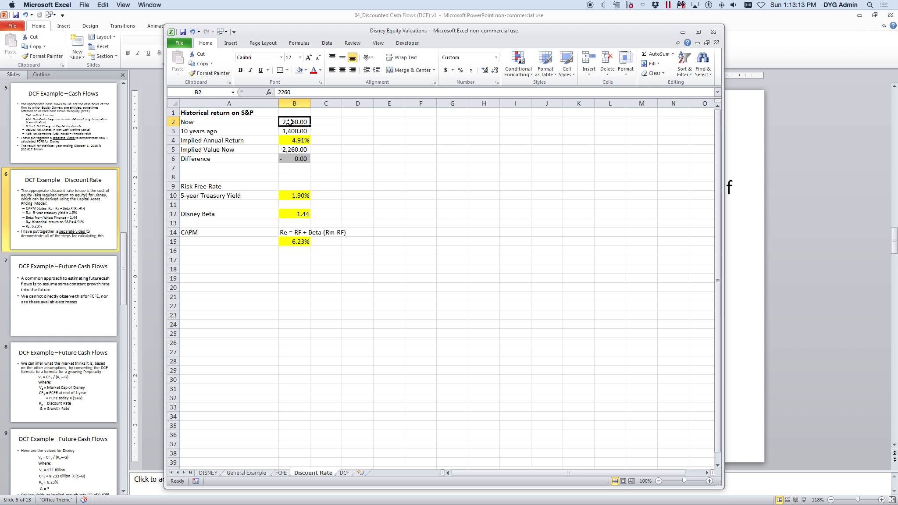
pyautogui.click(303, 131)
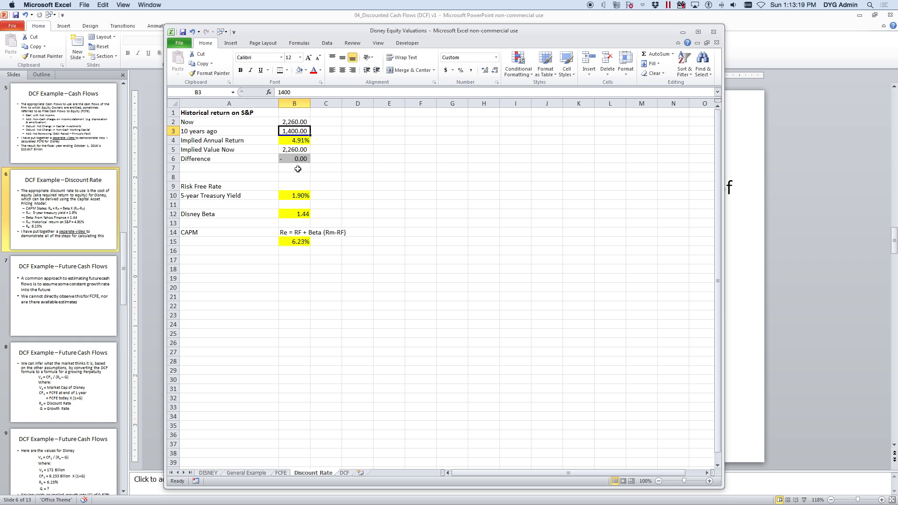
pyautogui.click(293, 141)
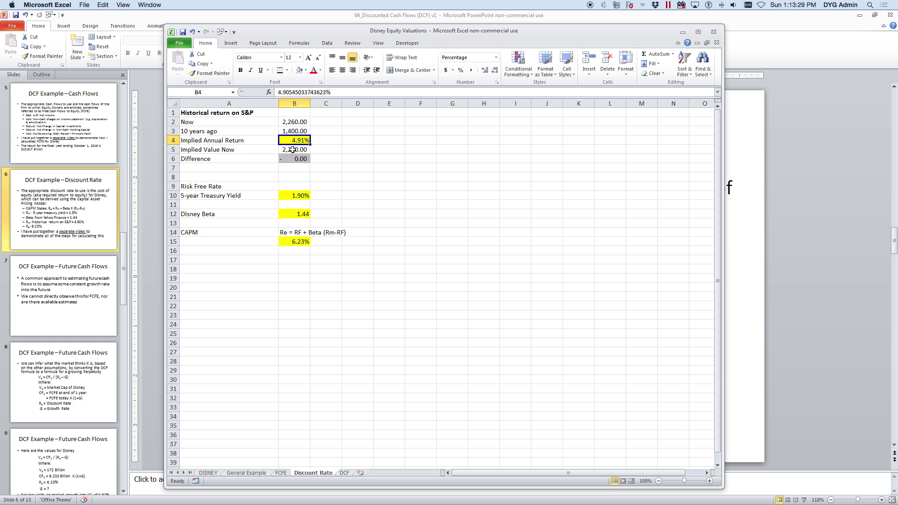
pyautogui.click(286, 132)
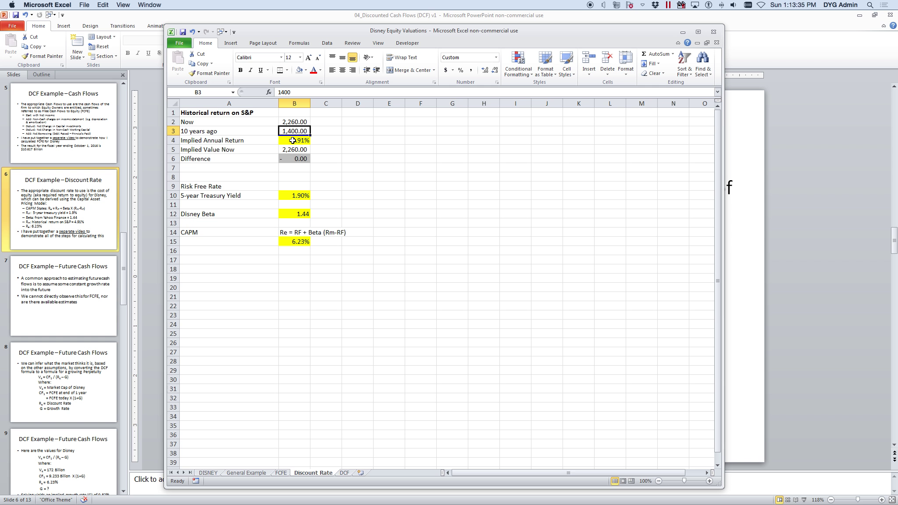
# Set the Implied Annual Return in B4 to 5%
pyautogui.click(292, 141)
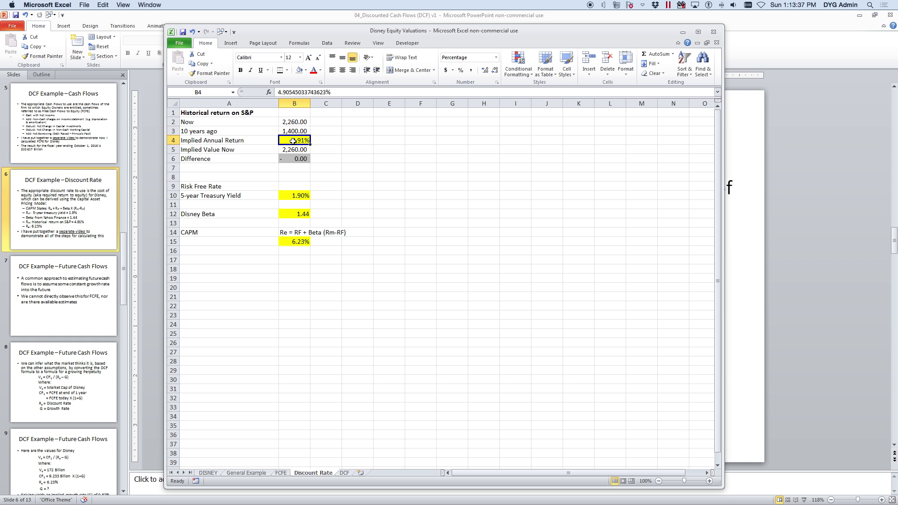
pyautogui.write('5%')
pyautogui.press('Return')
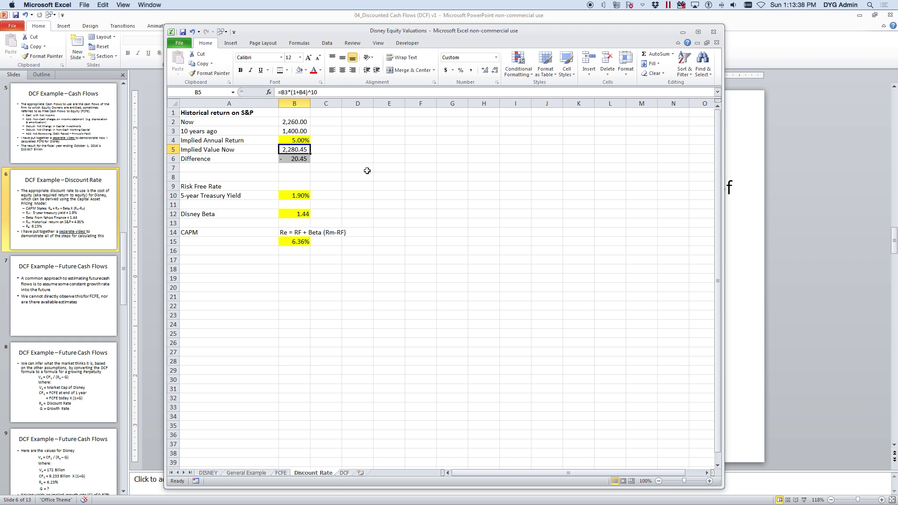
pyautogui.click(372, 159)
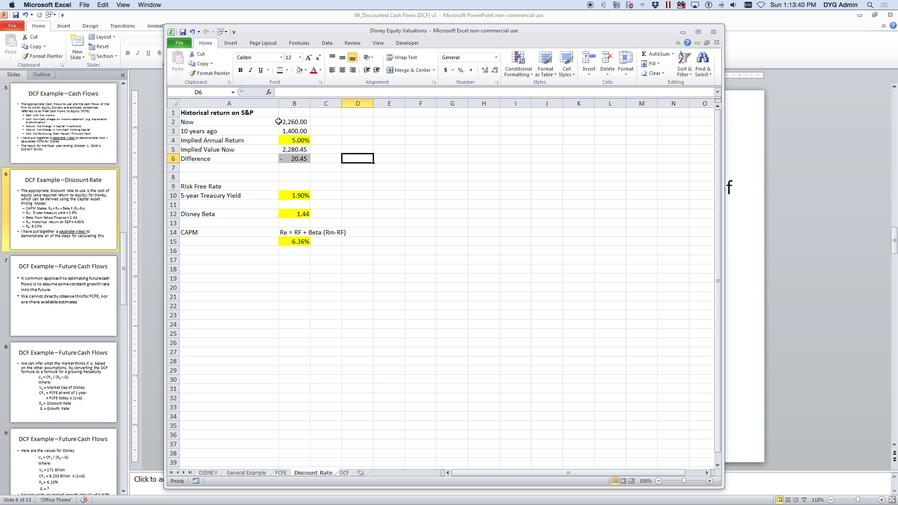
# Switch to Chrome, search Yahoo Finance for "s&p", open the S&P 500 quote and show its 10-year chart
pyautogui.click(295, 122)
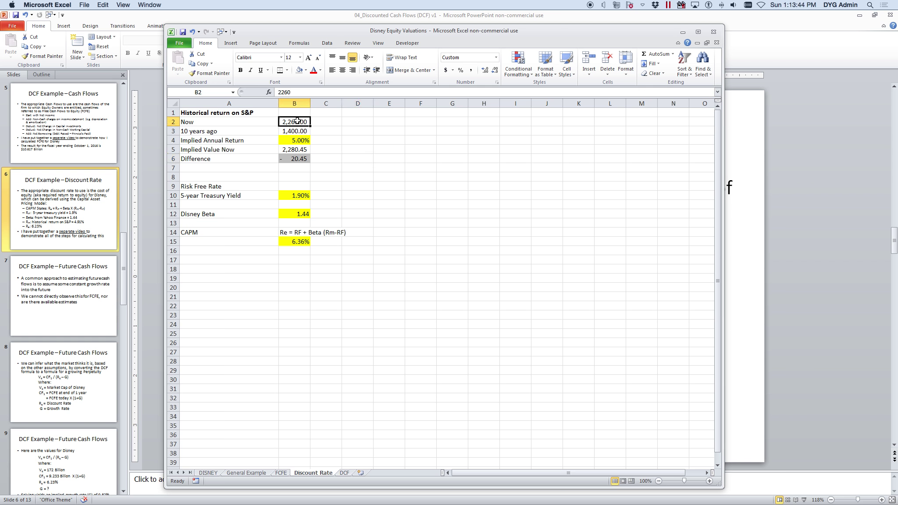
pyautogui.moveTo(233, 500)
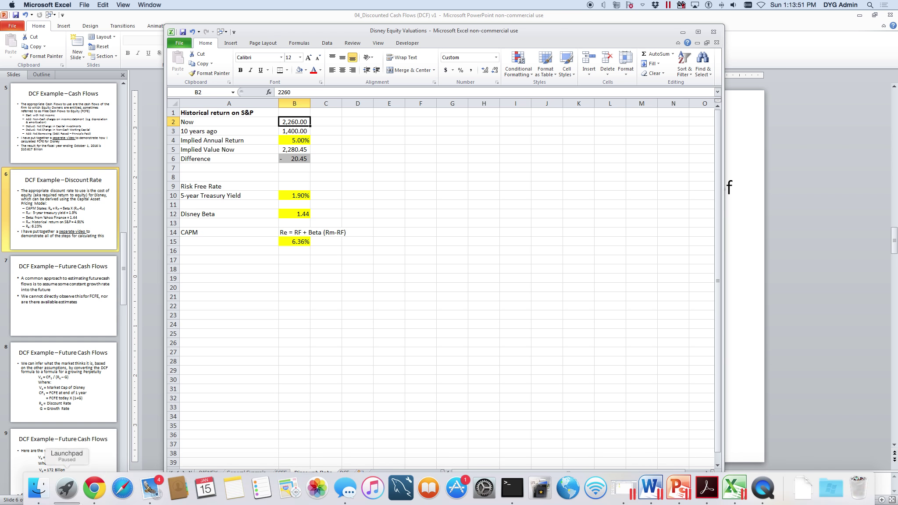
pyautogui.click(95, 494)
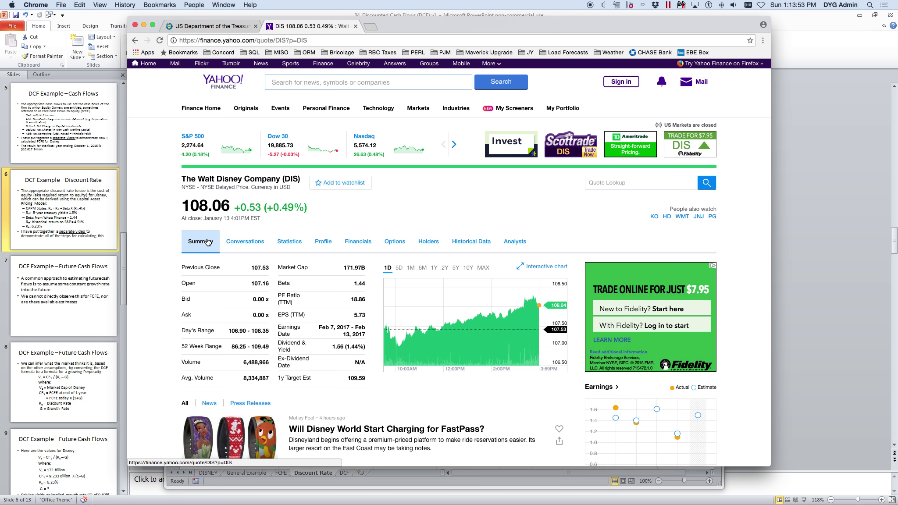
pyautogui.moveTo(412, 111)
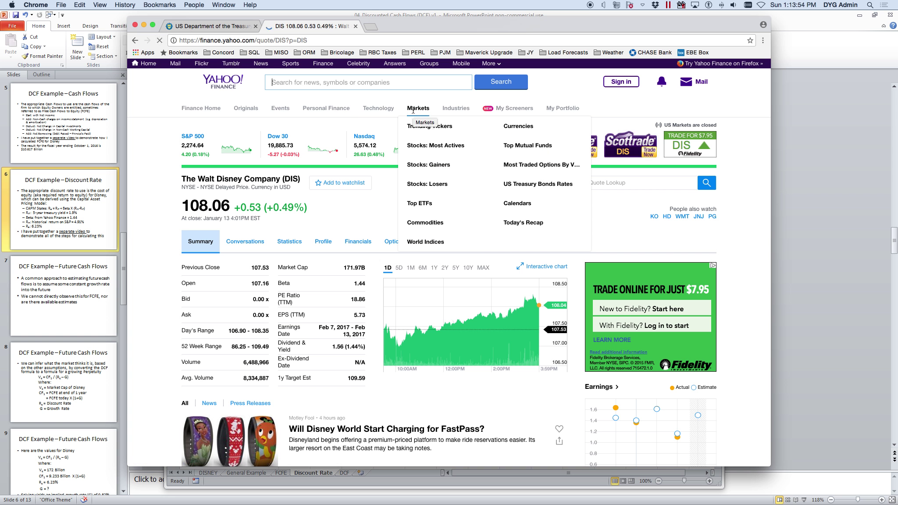
pyautogui.write('s&p')
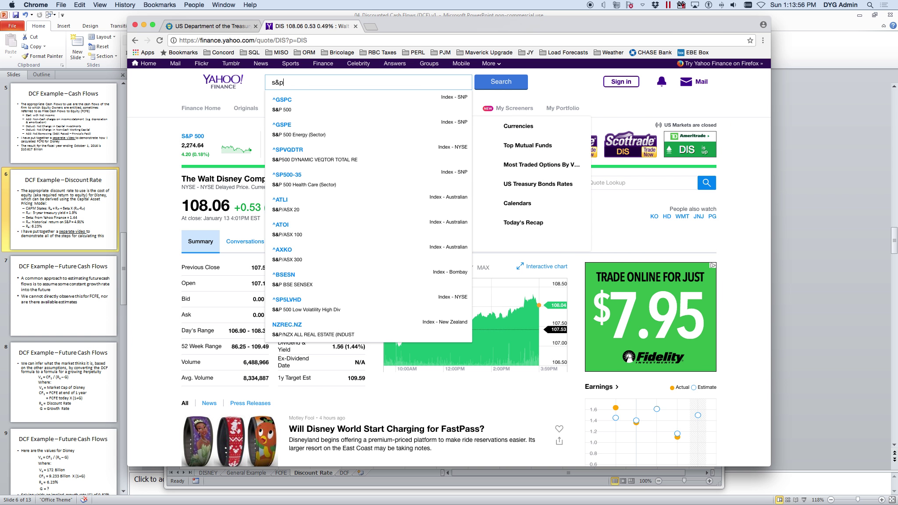
pyautogui.click(294, 136)
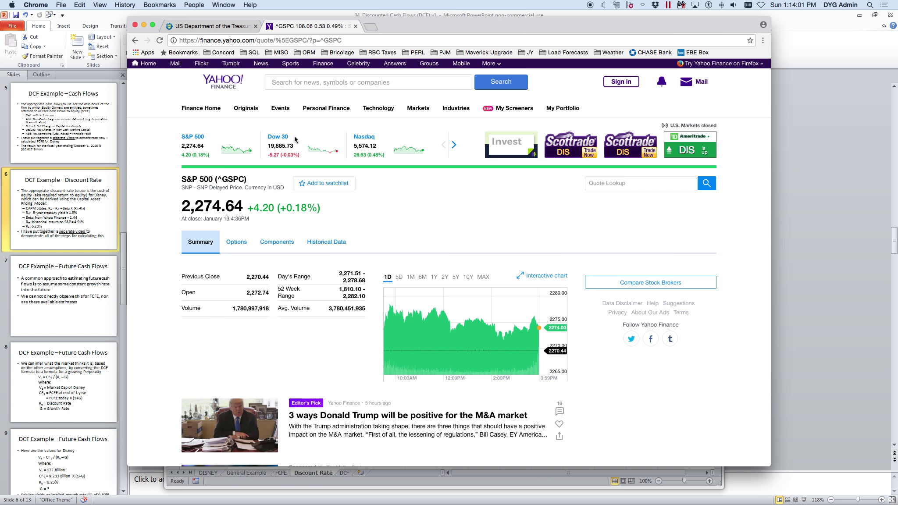
pyautogui.click(468, 277)
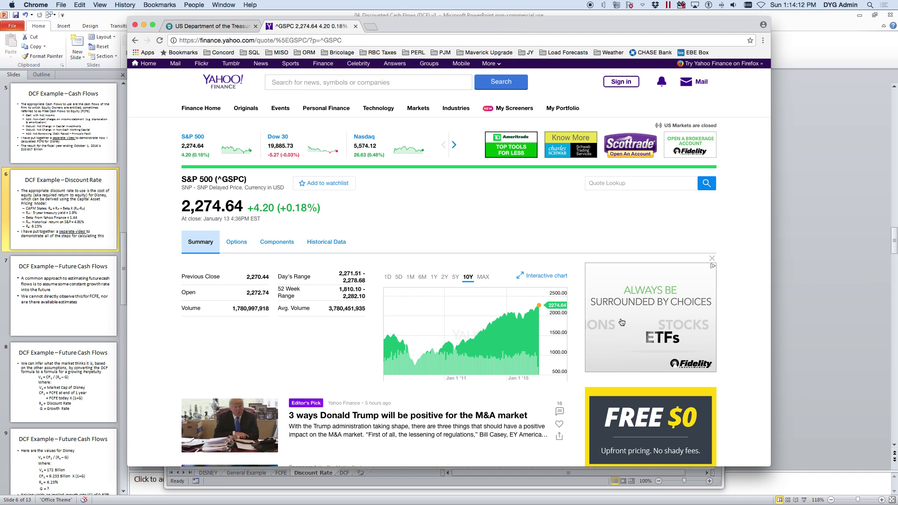
# Compare the 10-years-ago value in B3 of the Excel sheet with the S&P 500 chart in Chrome
pyautogui.click(263, 485)
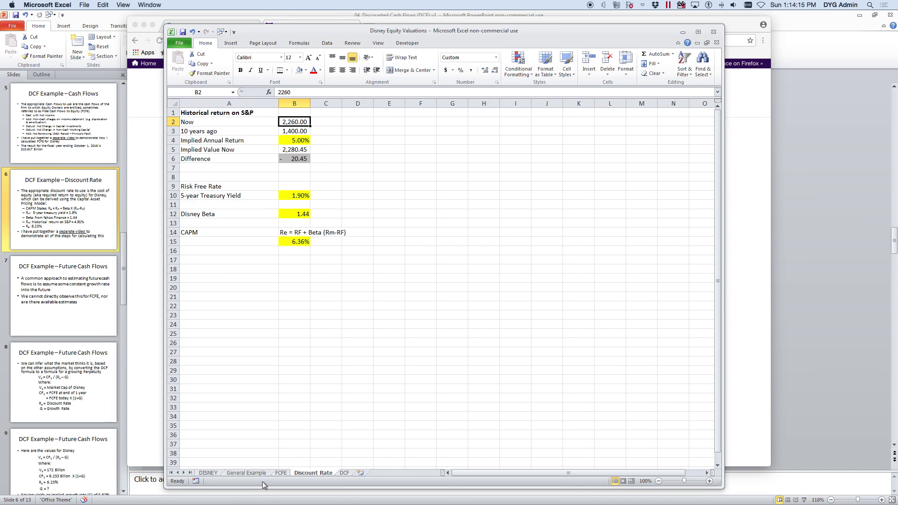
pyautogui.click(293, 131)
pyautogui.moveTo(462, 500)
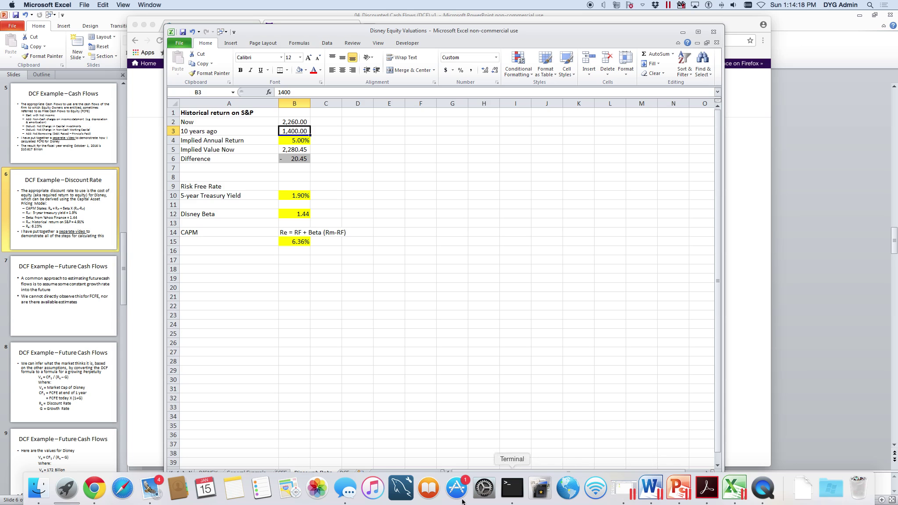
pyautogui.click(95, 488)
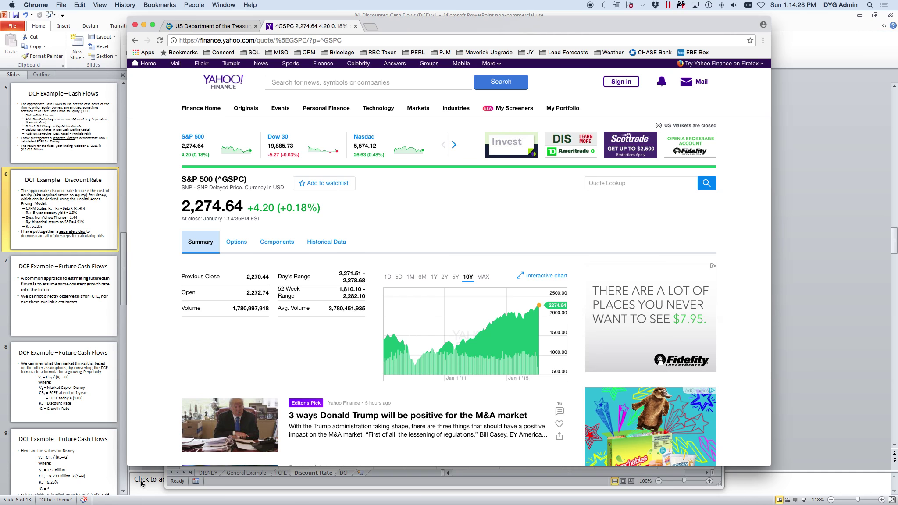
# Switch back to the Excel workbook and set the current S&P value in B2 to 2274
pyautogui.click(233, 478)
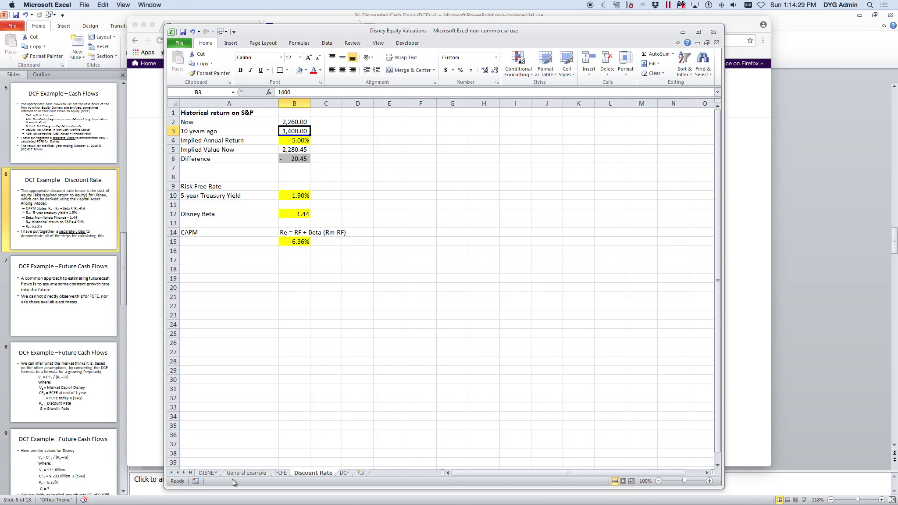
pyautogui.click(290, 122)
pyautogui.write('2274')
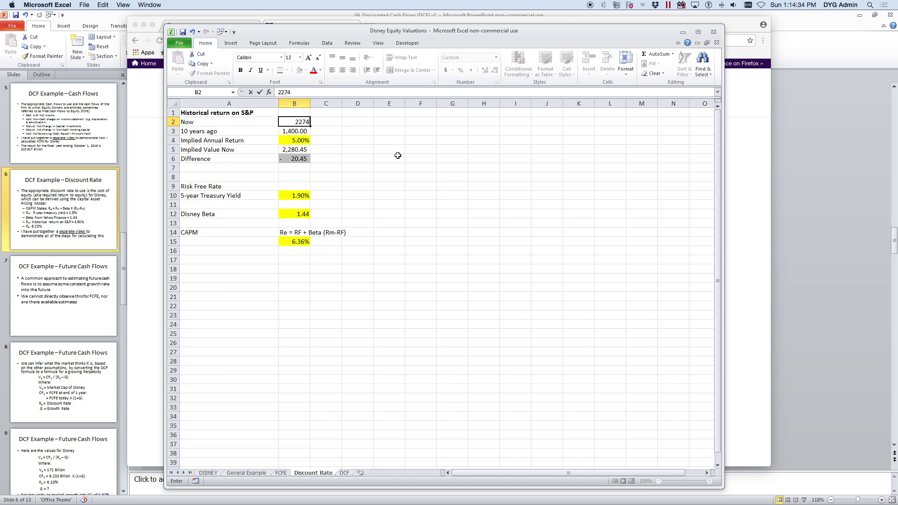
pyautogui.press('Return')
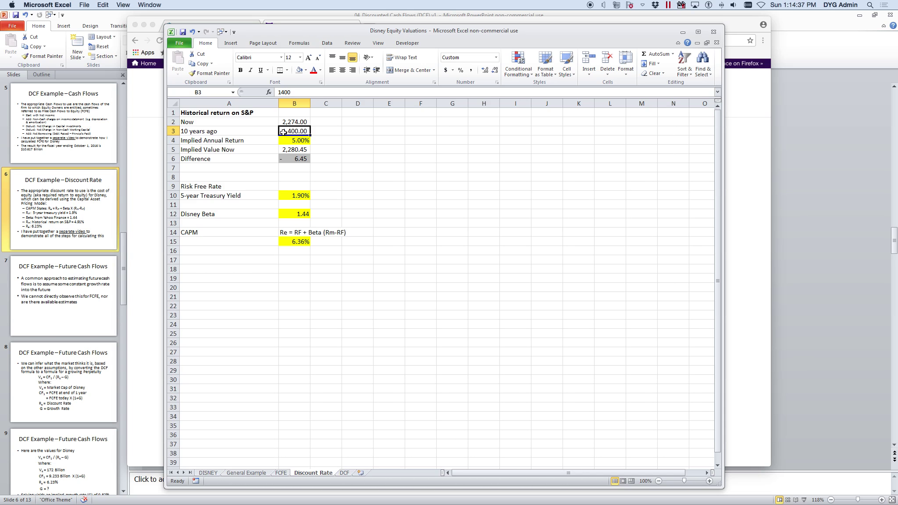
# Set the Implied Annual Return in B4 to 10% as a trial value
pyautogui.click(297, 142)
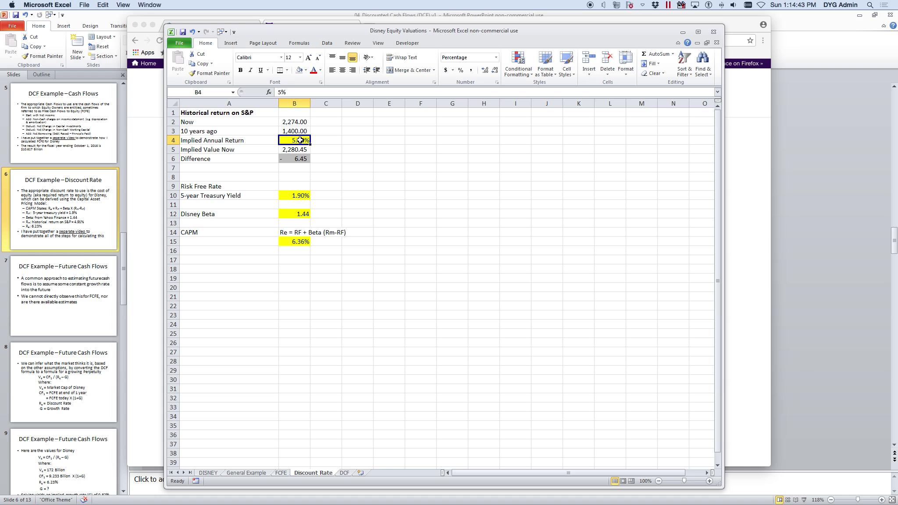
pyautogui.write('10')
pyautogui.press('Return')
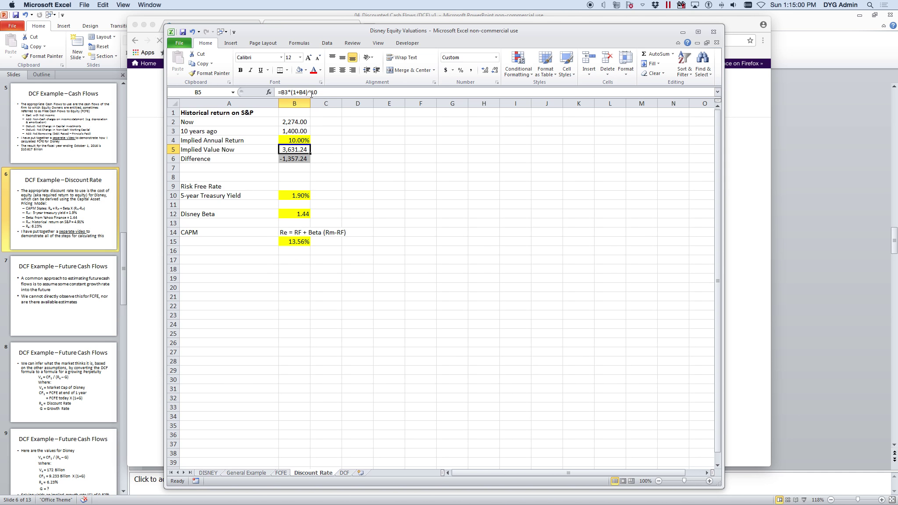
pyautogui.click(422, 194)
# Run Goal Seek to bring the Difference in B6 to 0 by changing the Implied Annual Return in B4, and keep the solution
pyautogui.click(297, 141)
pyautogui.click(296, 152)
pyautogui.click(287, 161)
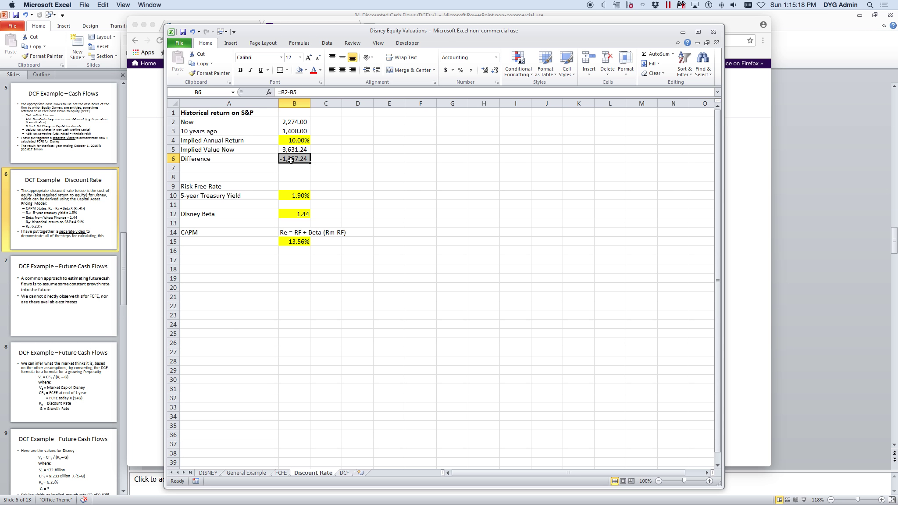
pyautogui.click(328, 43)
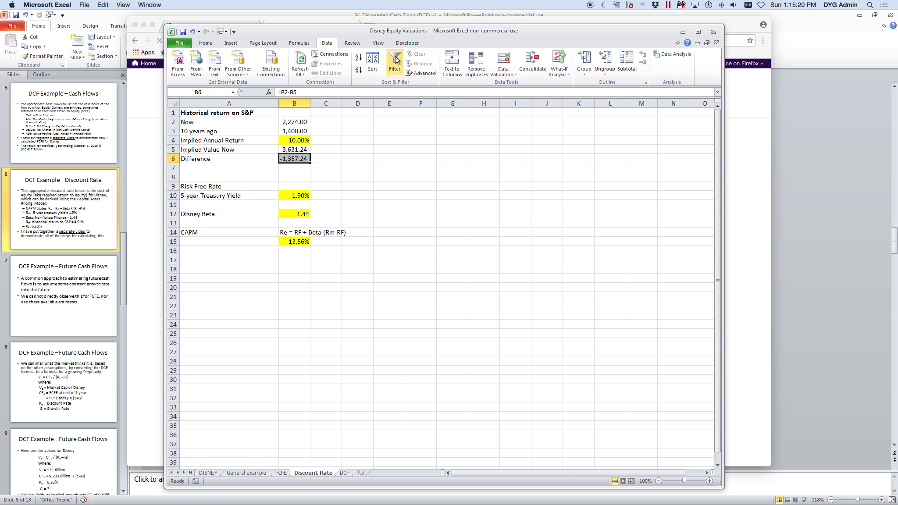
pyautogui.click(559, 71)
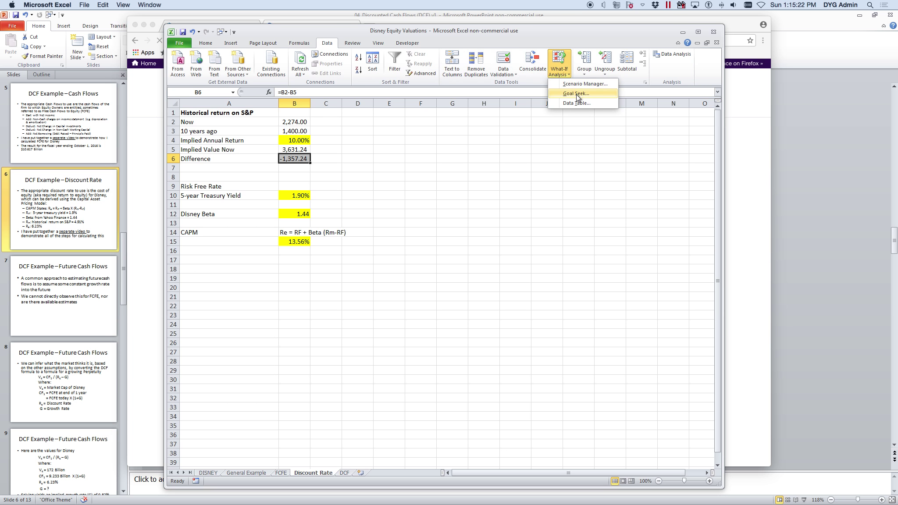
pyautogui.click(576, 93)
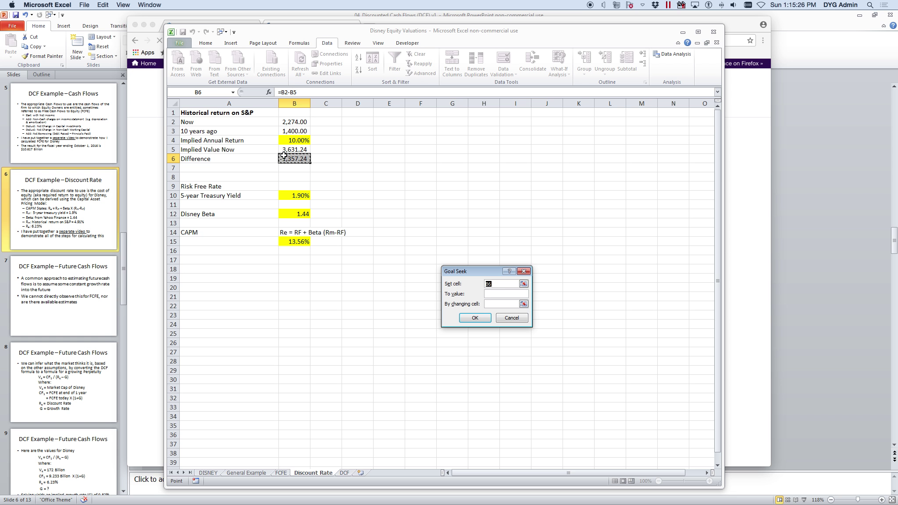
pyautogui.click(499, 293)
pyautogui.click(295, 141)
pyautogui.click(473, 319)
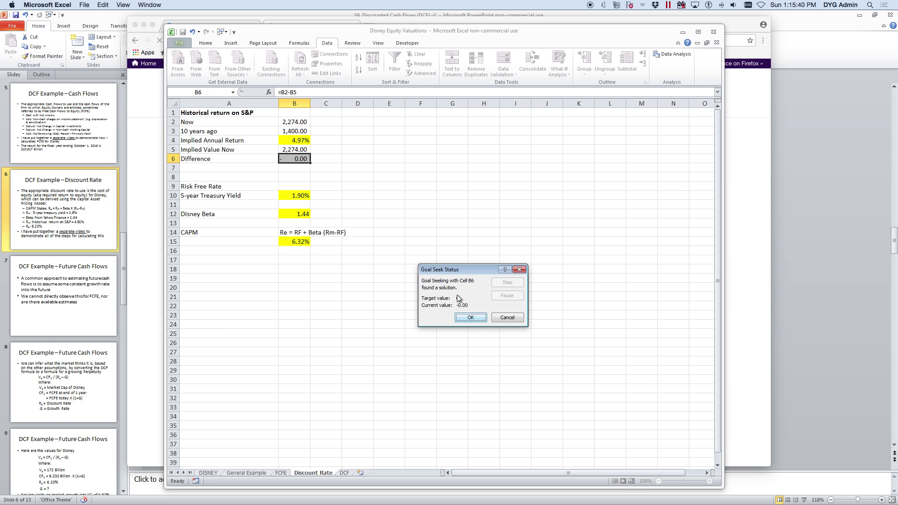
pyautogui.click(469, 317)
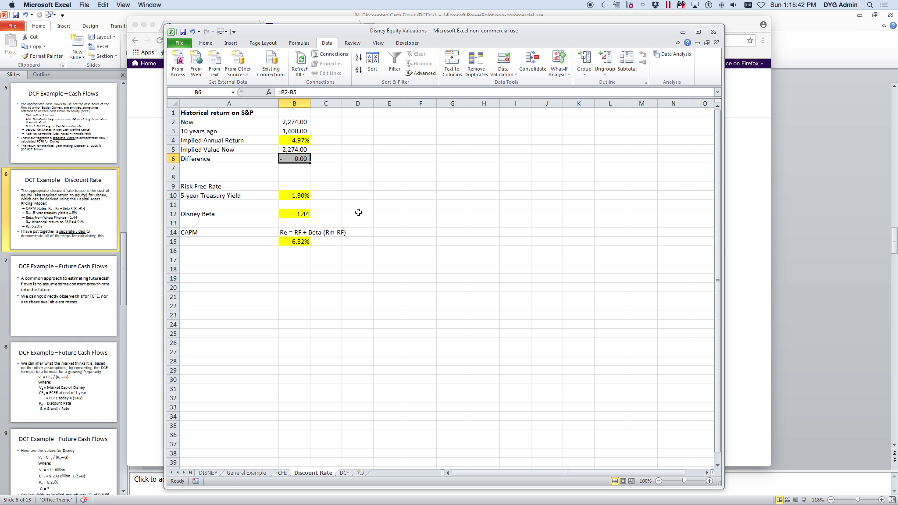
# Switch to the PowerPoint presentation and update the historical return on S&P on the Discount Rate slide to 4.97%
pyautogui.click(299, 141)
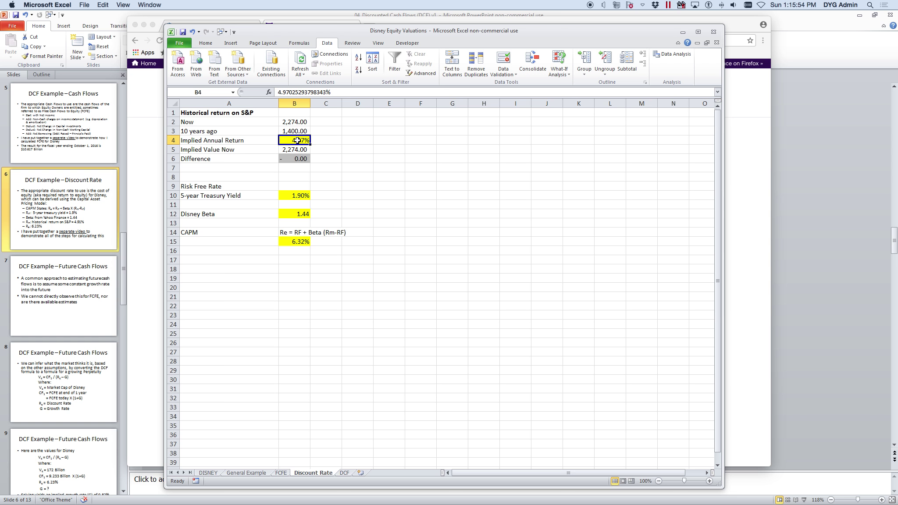
pyautogui.hscroll(4, 333, 139)
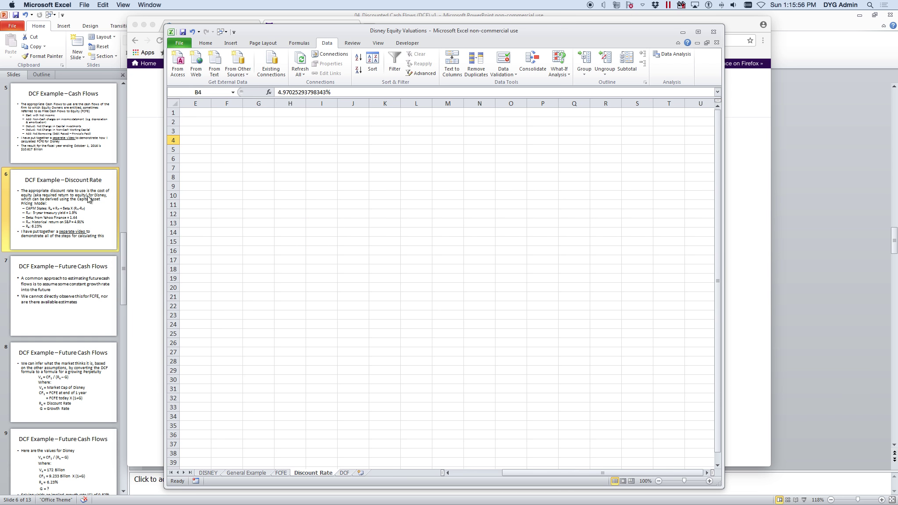
pyautogui.click(65, 212)
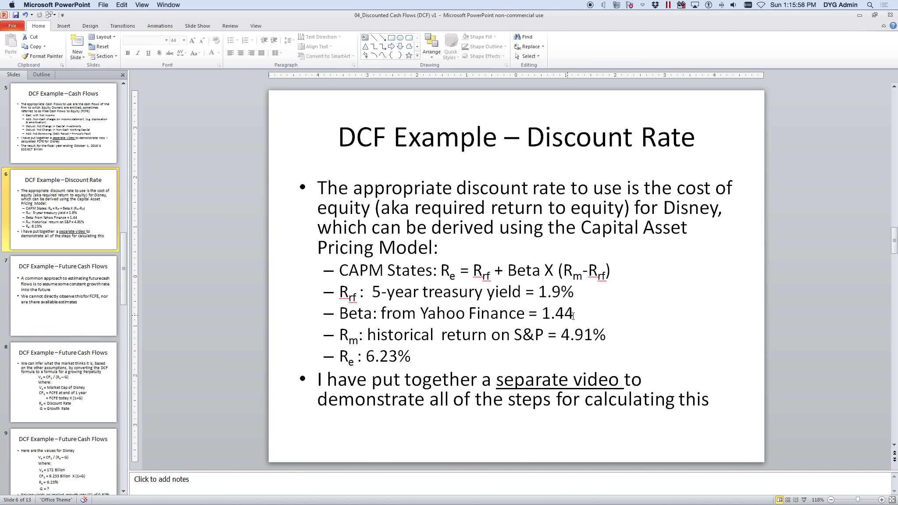
pyautogui.click(593, 335)
pyautogui.press('BackSpace')
pyautogui.write('7')
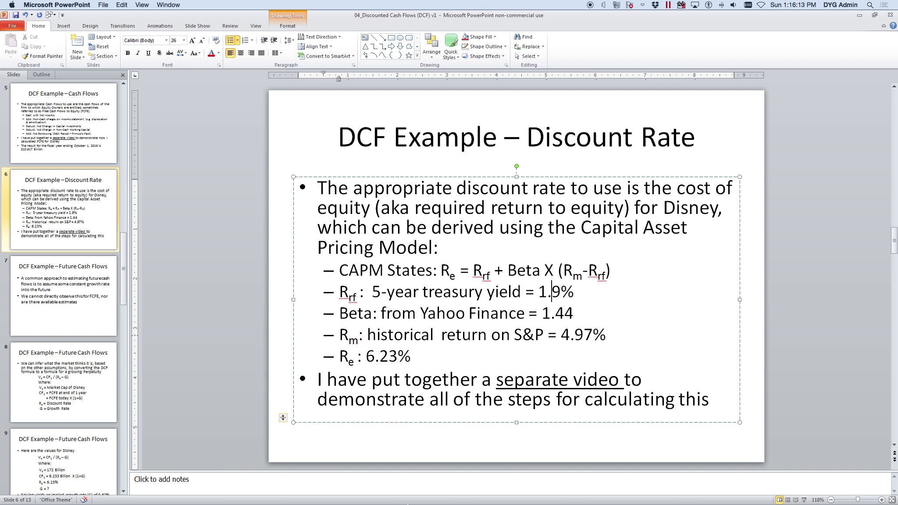
# Return to the Excel workbook and review the 5-year Treasury Yield, the Disney Beta and the CAPM formula in B15
pyautogui.click(735, 489)
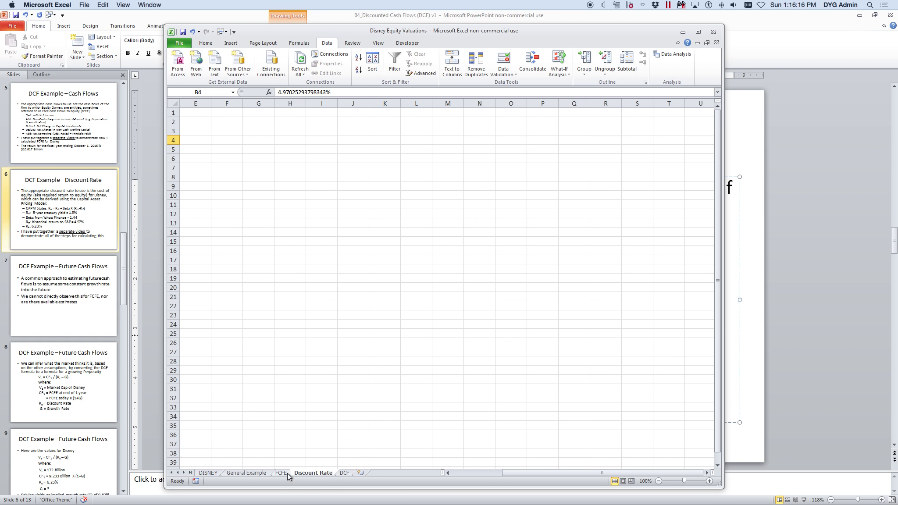
pyautogui.hscroll(-4, 305, 389)
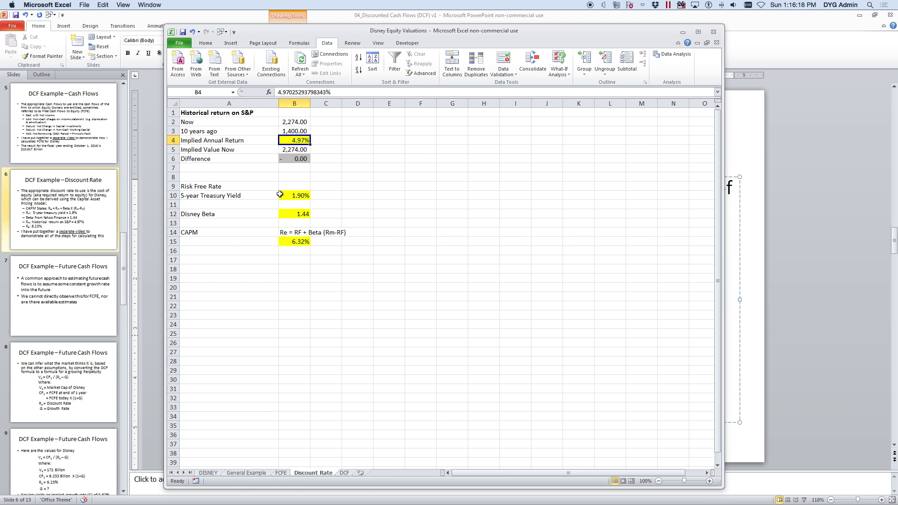
pyautogui.click(292, 186)
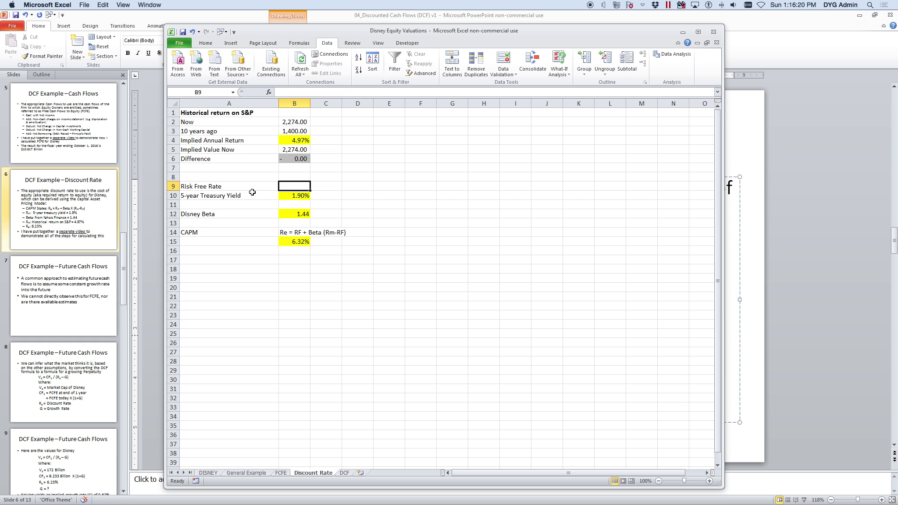
pyautogui.click(290, 197)
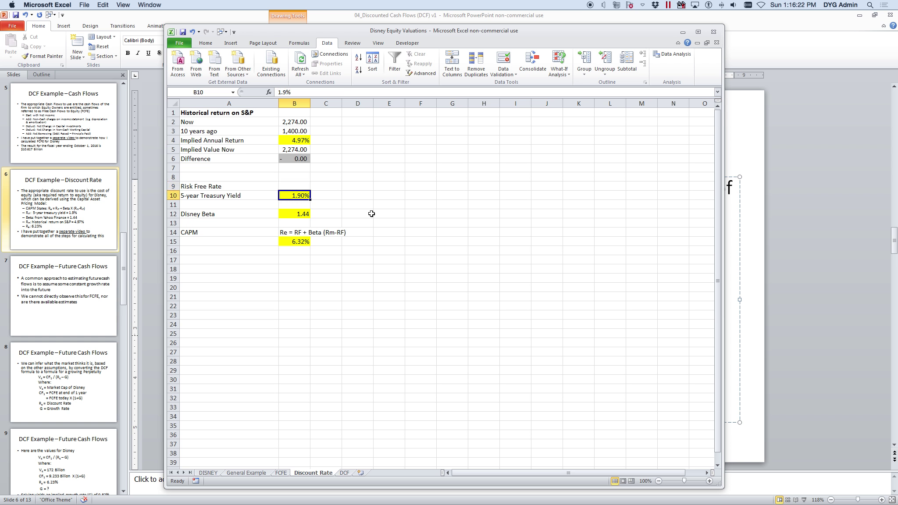
pyautogui.click(200, 214)
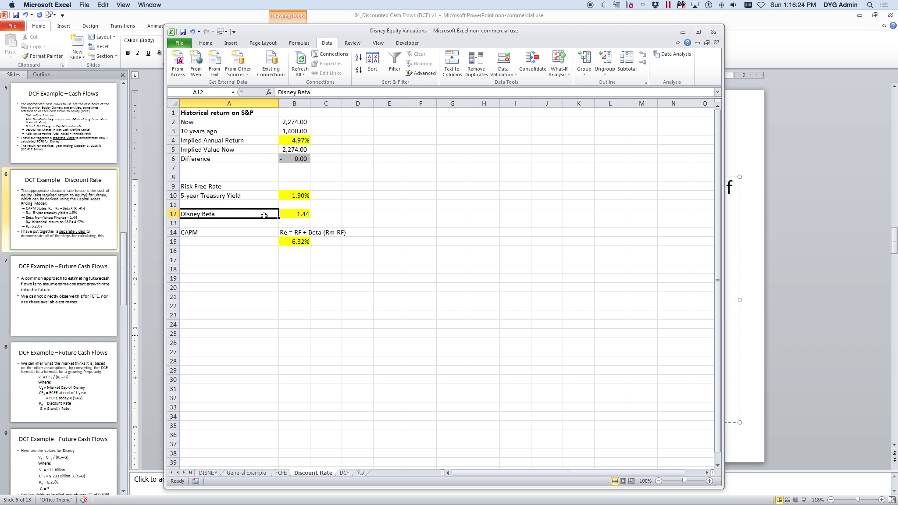
pyautogui.click(298, 215)
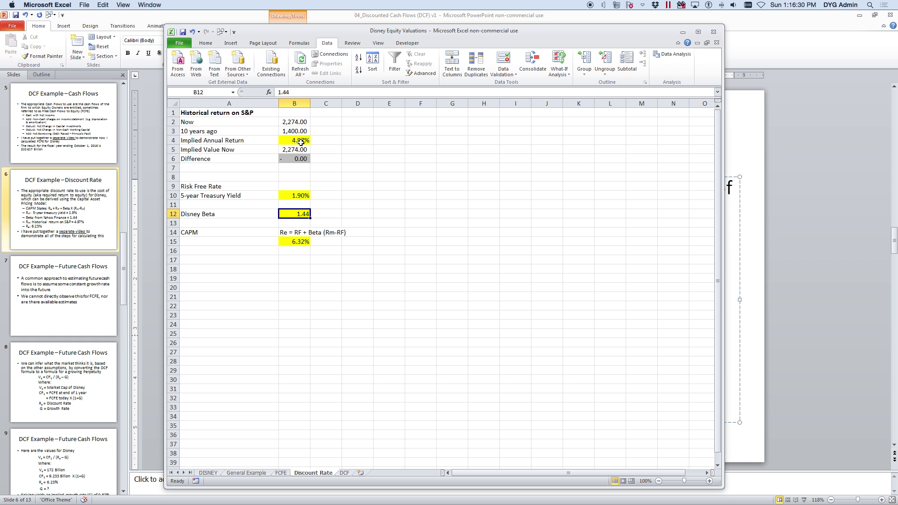
pyautogui.click(303, 242)
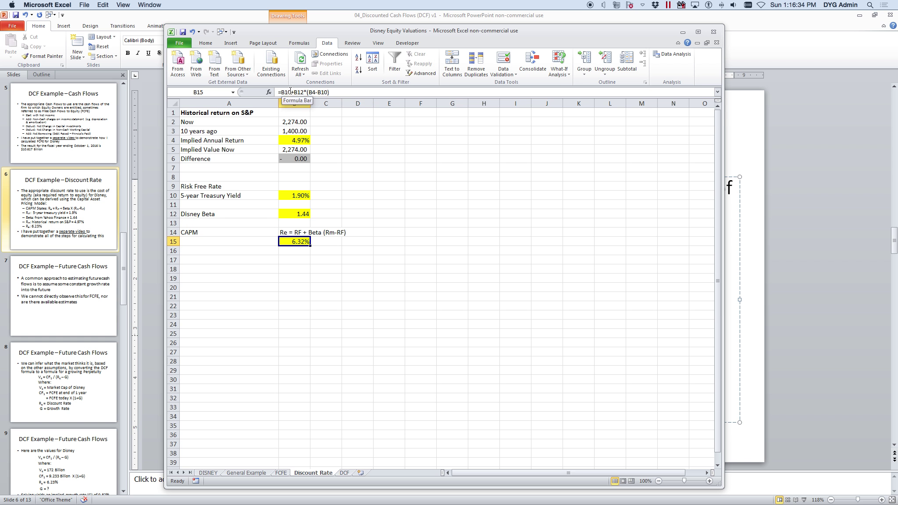